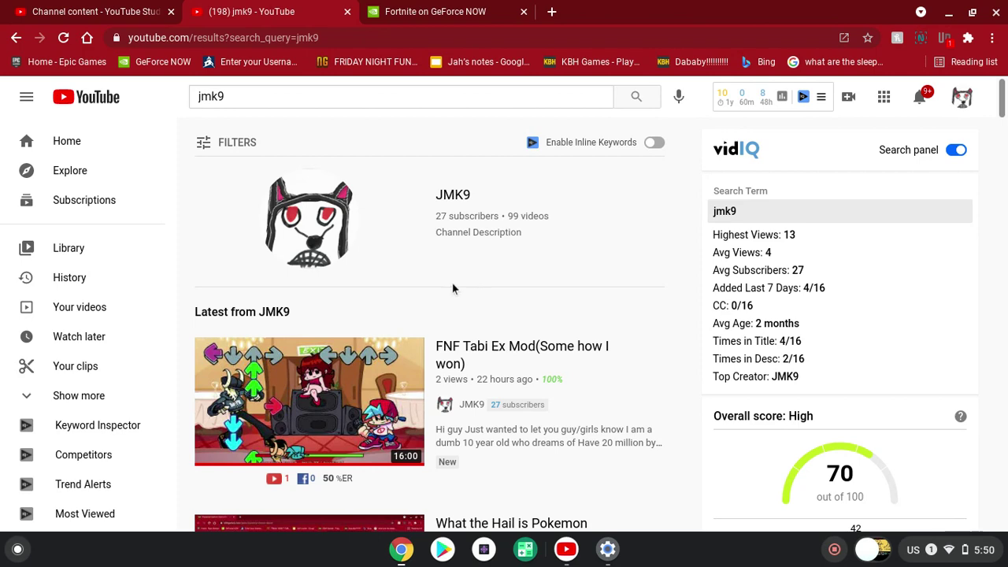
- Open the JMK9 channel and page through its Popular uploads carousel twice
{"action": "left_click", "coordinate": [309, 223]}
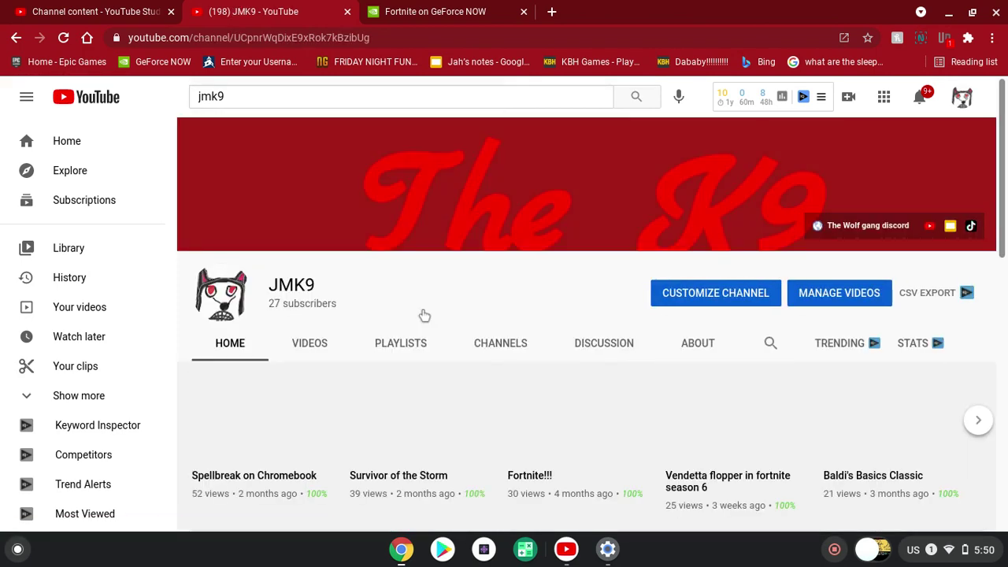
{"action": "scroll", "coordinate": [424, 315], "scroll_direction": "down", "scroll_amount": 3}
{"action": "scroll", "coordinate": [425, 315], "scroll_direction": "down", "scroll_amount": 2}
{"action": "scroll", "coordinate": [424, 319], "scroll_direction": "up", "scroll_amount": 1}
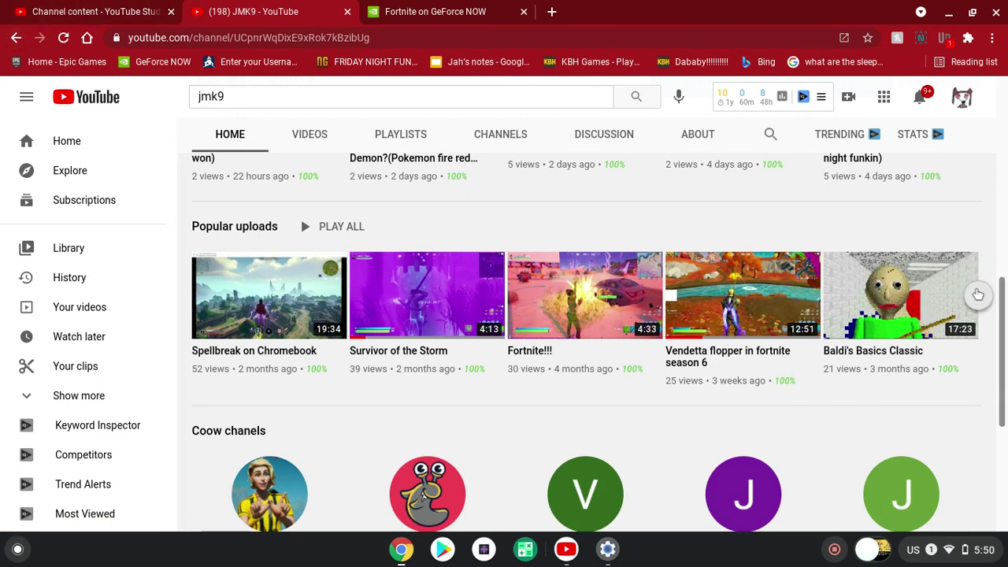
{"action": "left_click", "coordinate": [979, 294]}
{"action": "left_click", "coordinate": [979, 294]}
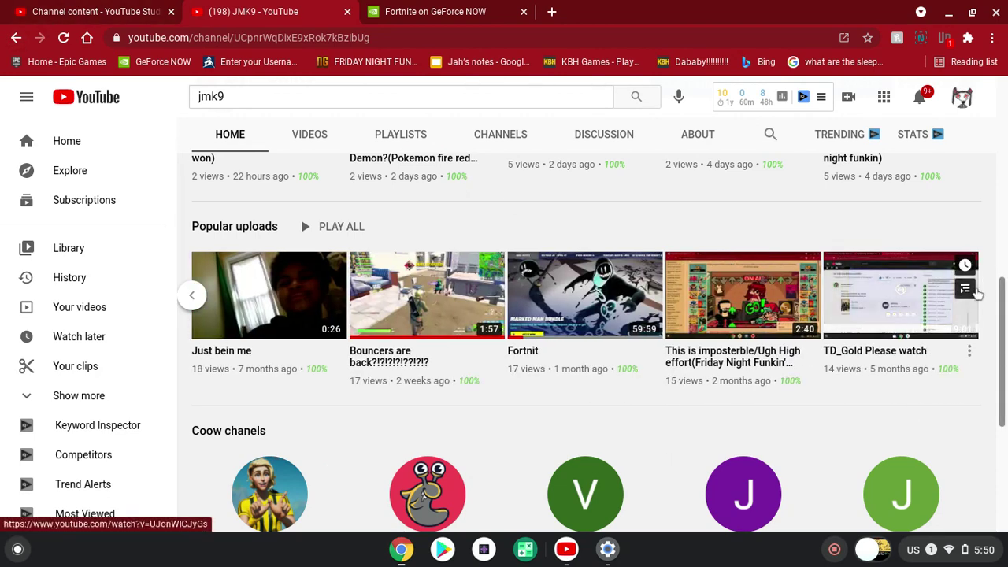
{"action": "scroll", "coordinate": [625, 266], "scroll_direction": "up", "scroll_amount": 5}
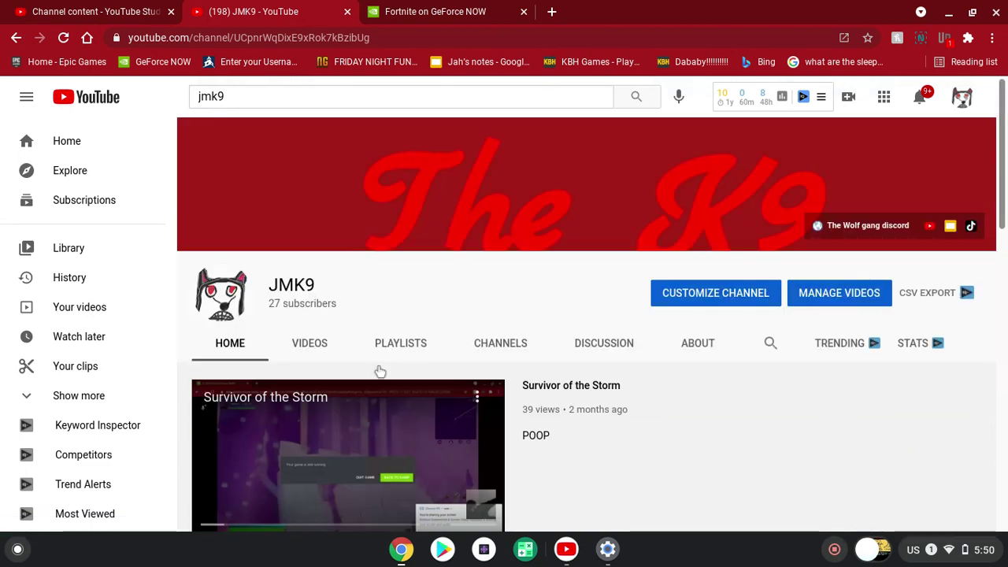
- Show all of JMK9's uploads sorted by Most popular
{"action": "left_click", "coordinate": [310, 343]}
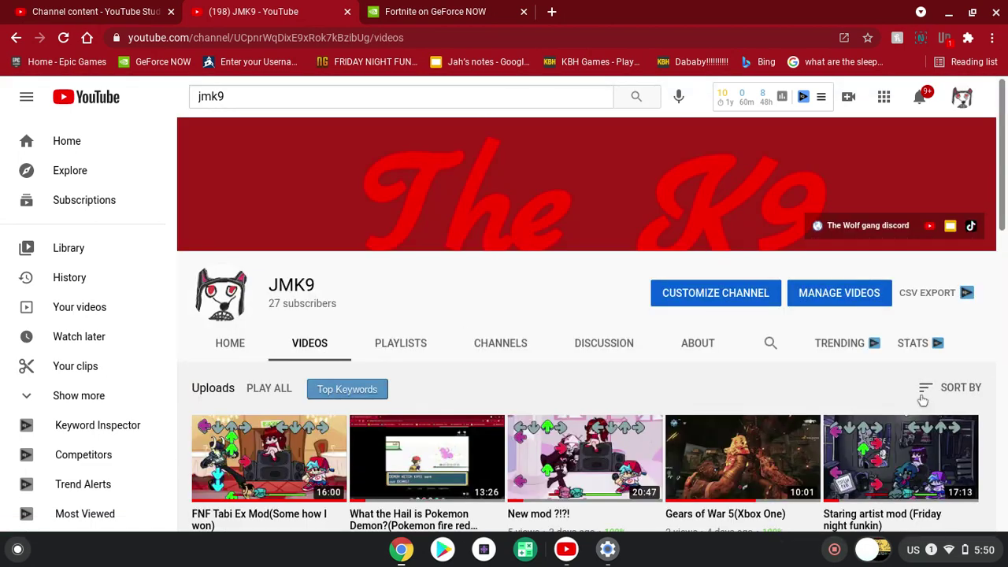
{"action": "left_click", "coordinate": [951, 387]}
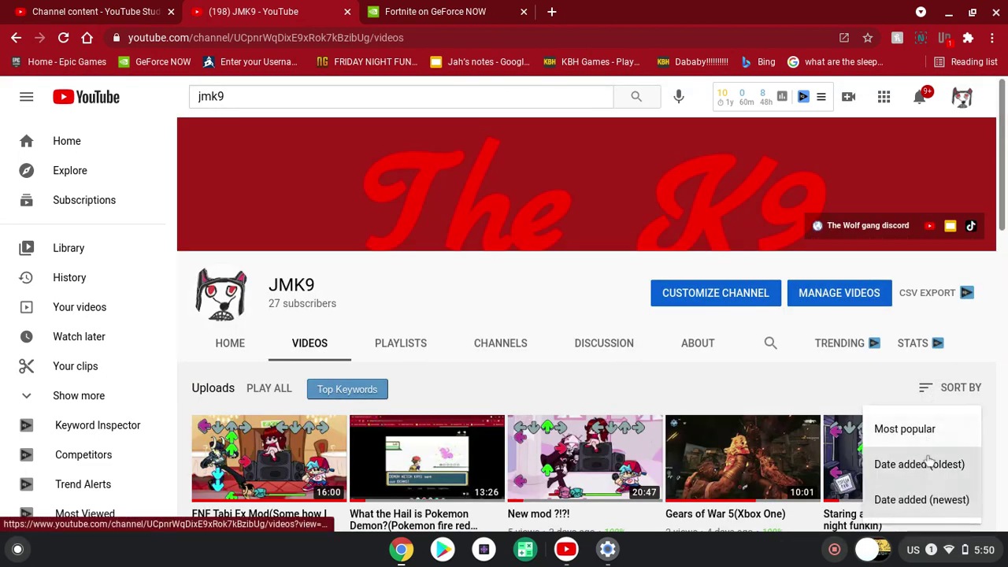
{"action": "left_click", "coordinate": [914, 429]}
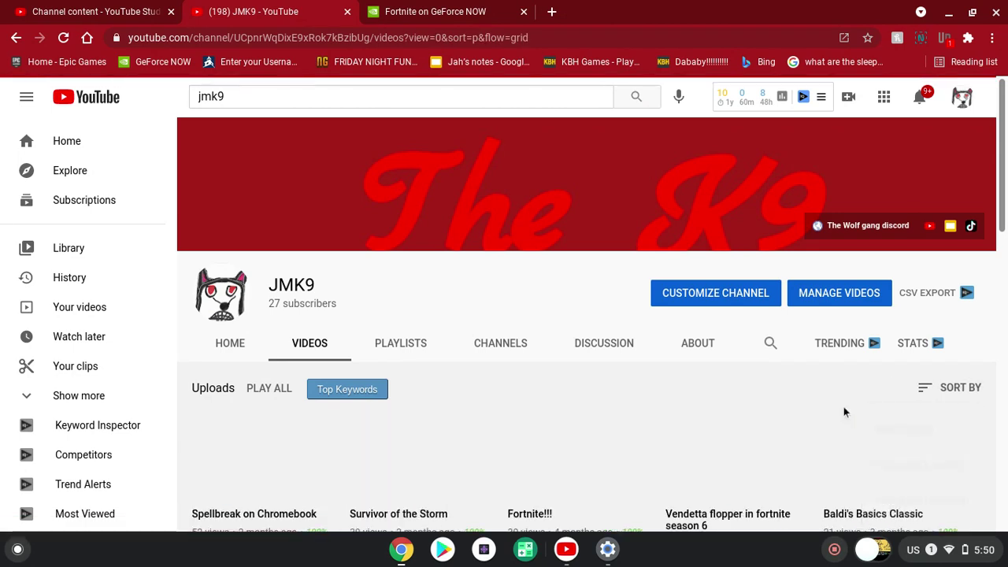
{"action": "scroll", "coordinate": [843, 407], "scroll_direction": "down", "scroll_amount": 5}
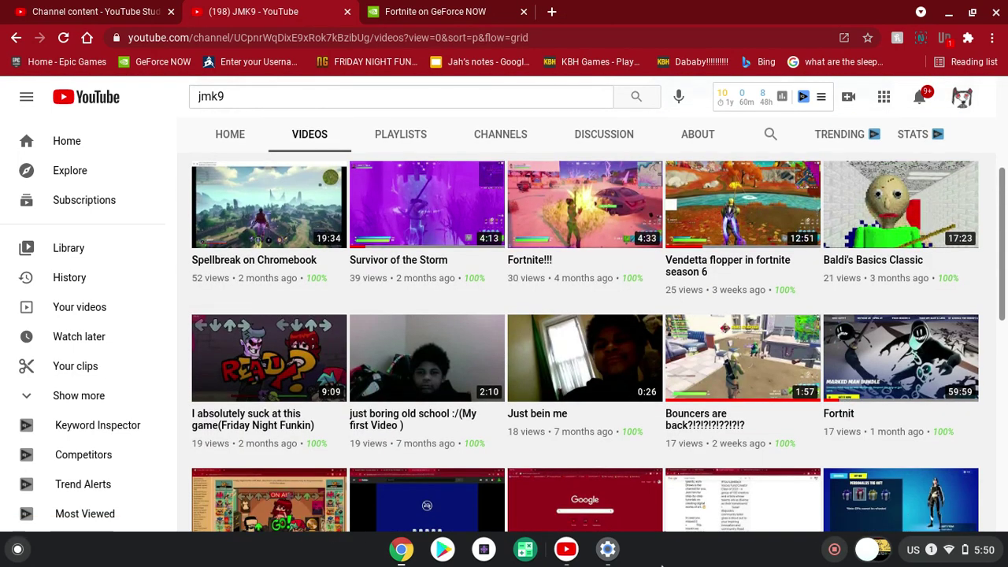
{"action": "scroll", "coordinate": [653, 489], "scroll_direction": "down", "scroll_amount": 3}
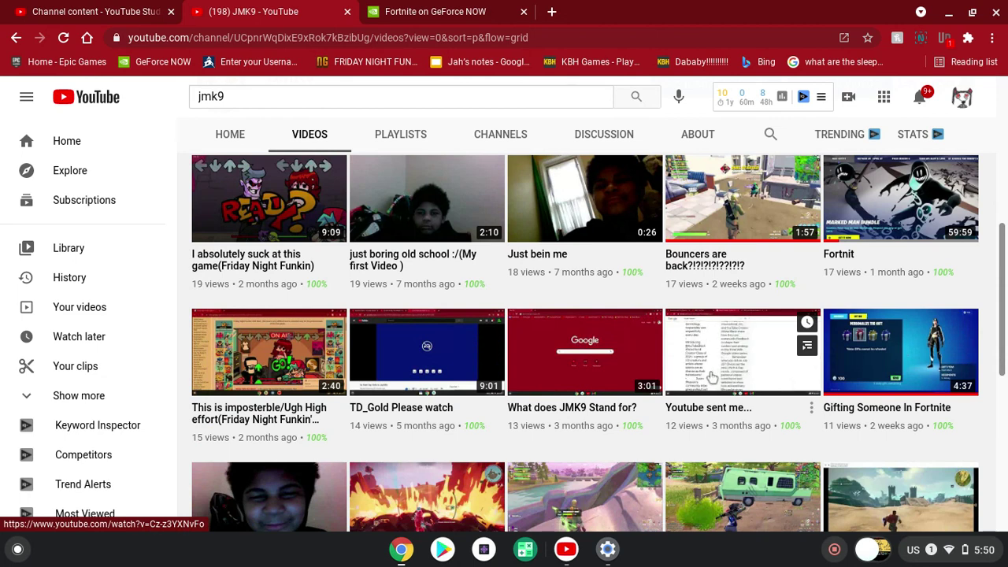
{"action": "mouse_move", "coordinate": [584, 500]}
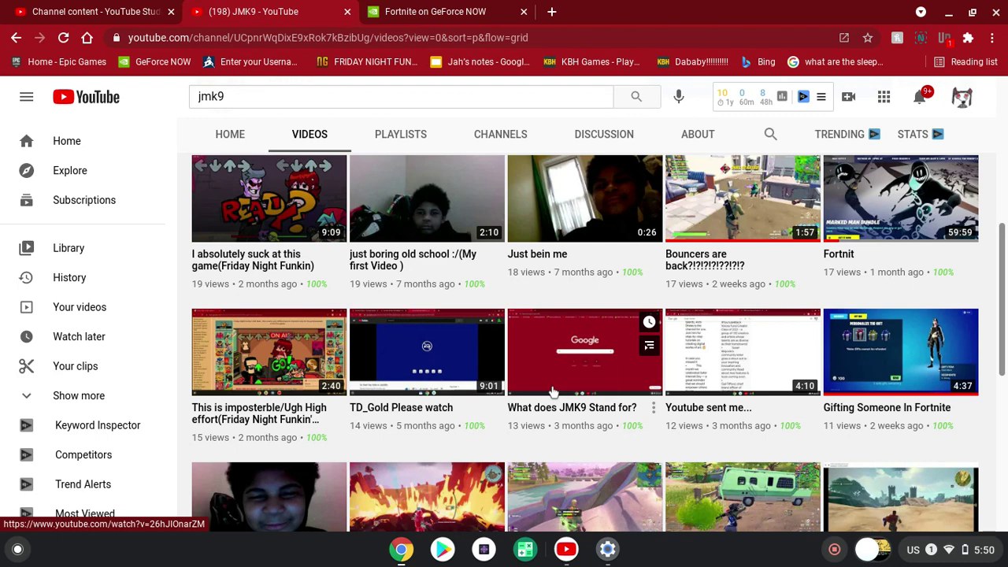
{"action": "scroll", "coordinate": [553, 390], "scroll_direction": "up", "scroll_amount": 1}
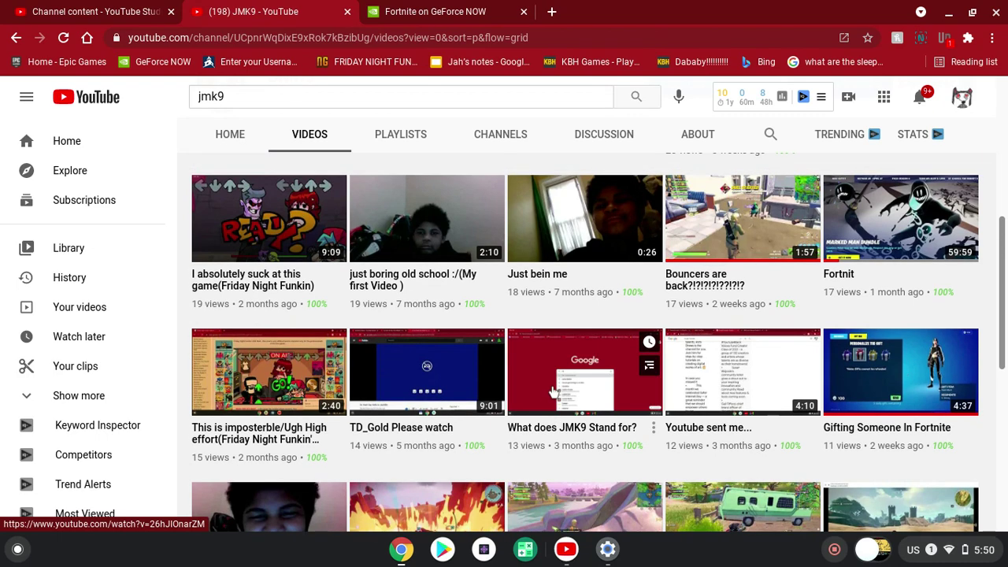
{"action": "scroll", "coordinate": [552, 390], "scroll_direction": "up", "scroll_amount": 5}
{"action": "scroll", "coordinate": [553, 390], "scroll_direction": "up", "scroll_amount": 5}
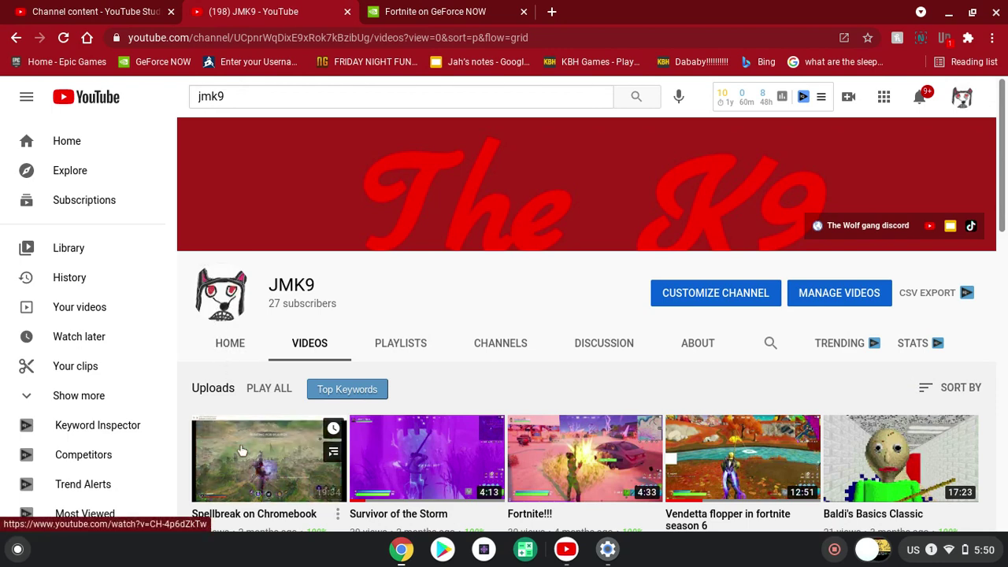
{"action": "scroll", "coordinate": [236, 386], "scroll_direction": "down", "scroll_amount": 3}
- From the channel home, reopen the uploads list and sort it oldest first
{"action": "left_click", "coordinate": [230, 247]}
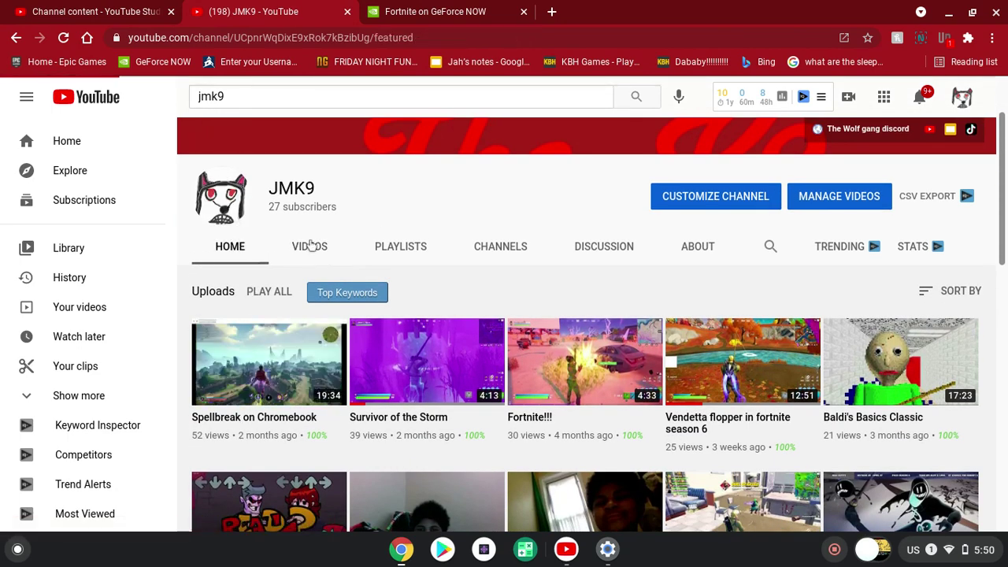
{"action": "left_click", "coordinate": [310, 343]}
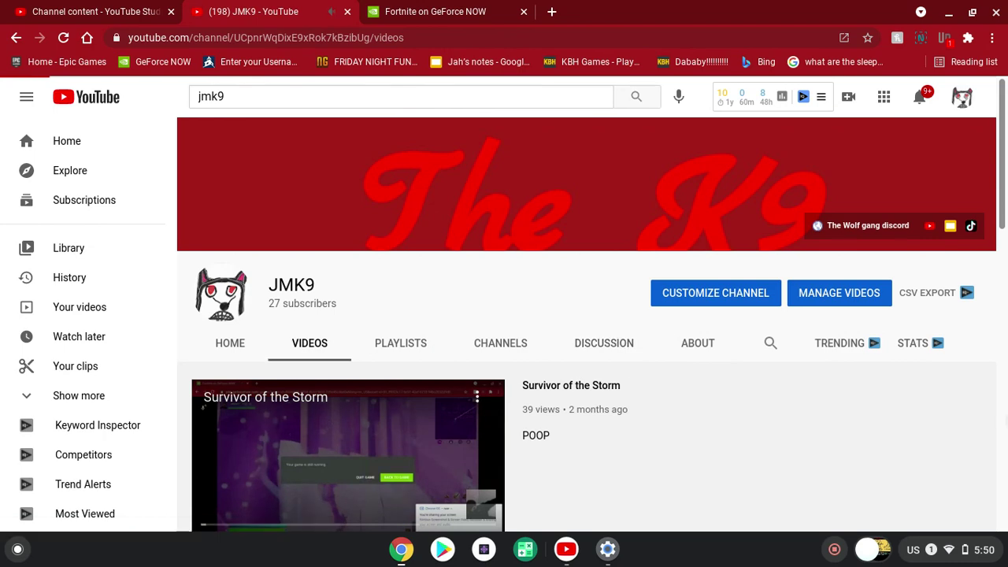
{"action": "left_click", "coordinate": [959, 388]}
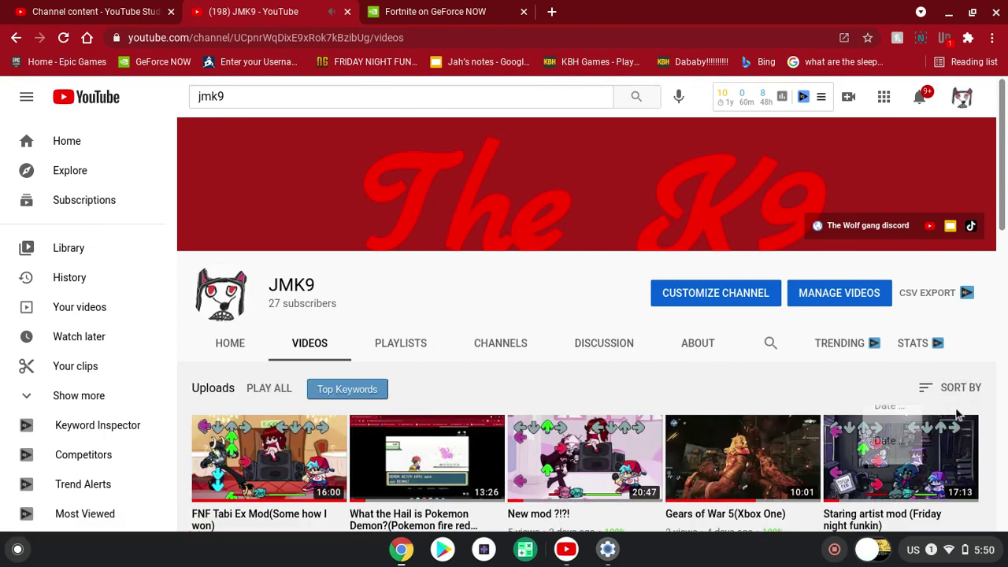
{"action": "left_click", "coordinate": [920, 464]}
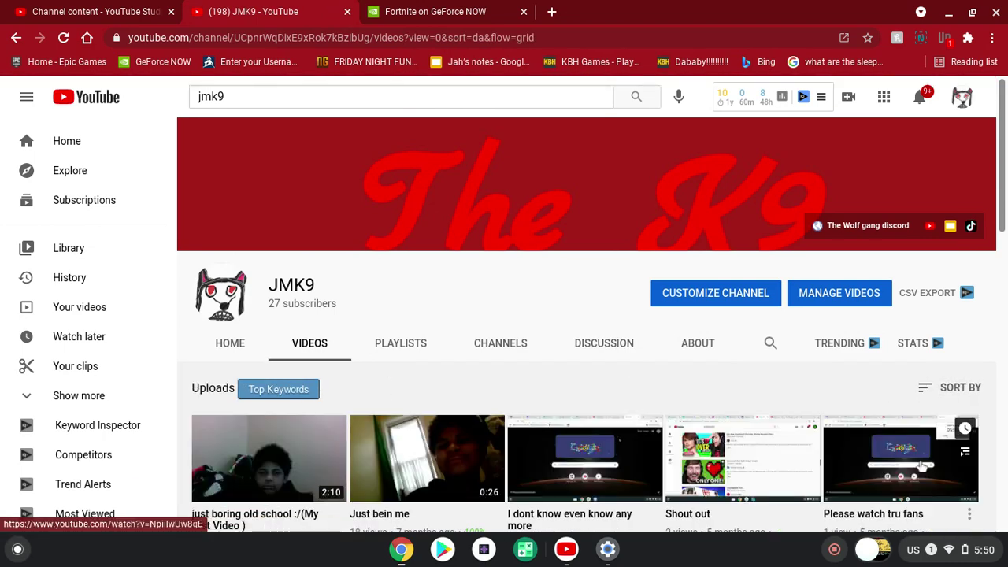
{"action": "scroll", "coordinate": [804, 409], "scroll_direction": "down", "scroll_amount": 3}
{"action": "scroll", "coordinate": [803, 409], "scroll_direction": "up", "scroll_amount": 3}
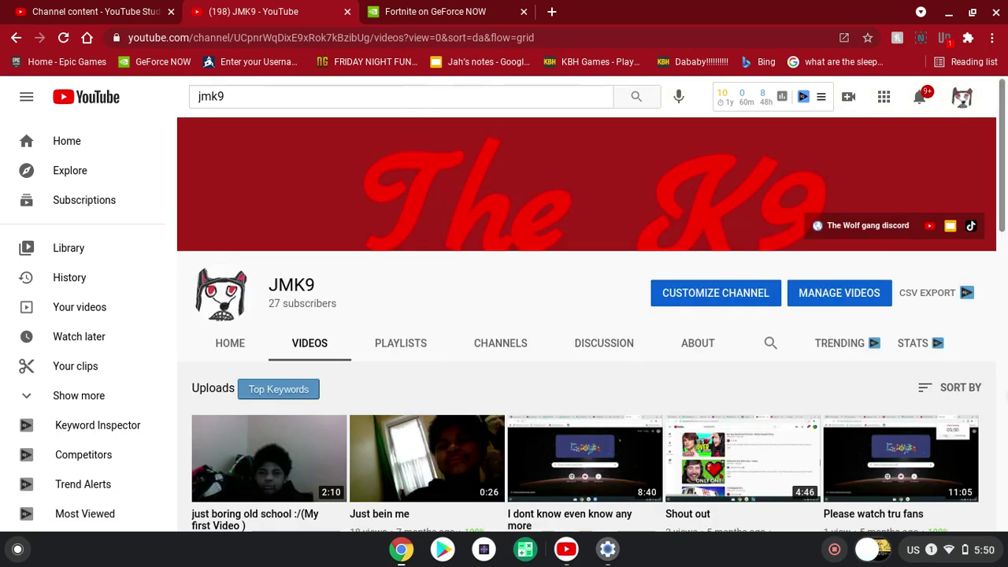
- Re-sort the uploads by most popular, then by newest first
{"action": "left_click", "coordinate": [959, 387]}
{"action": "left_click", "coordinate": [905, 428]}
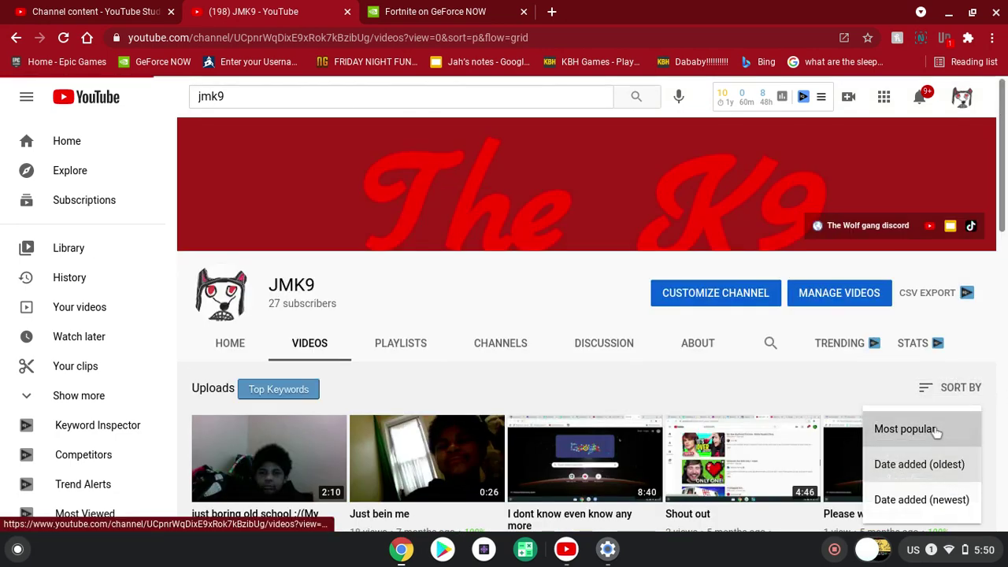
{"action": "left_click", "coordinate": [959, 388]}
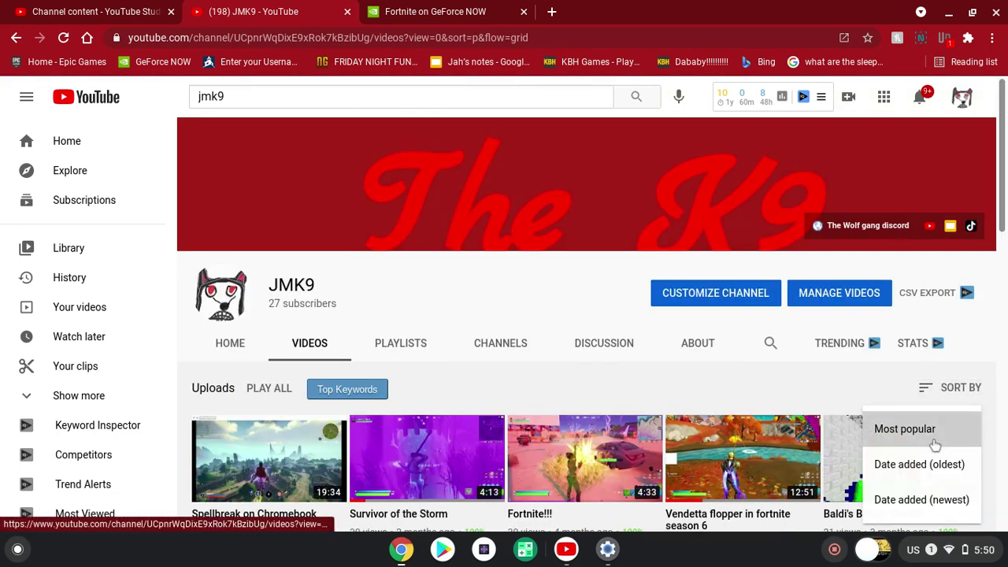
{"action": "left_click", "coordinate": [920, 499]}
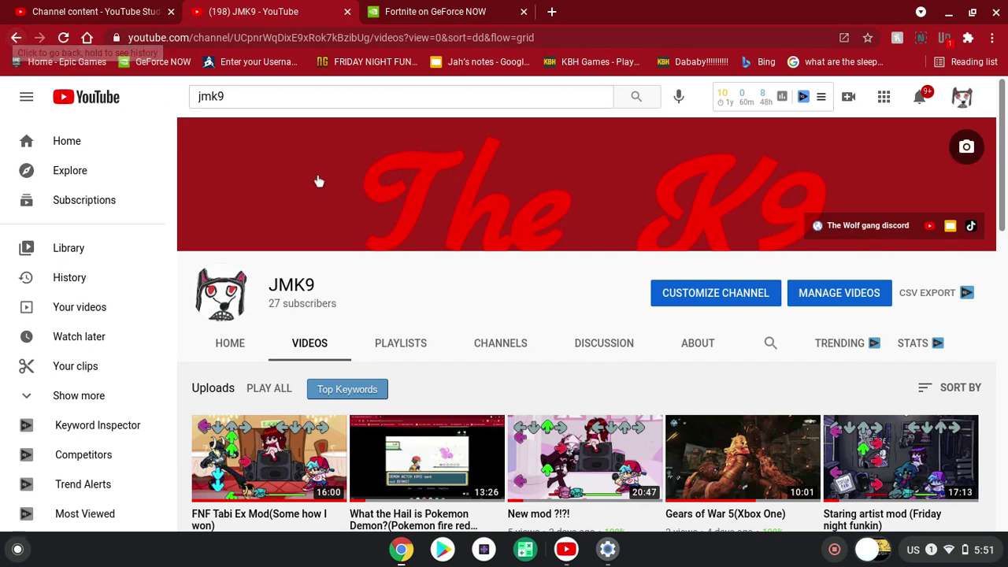
- Go back through the earlier orderings and search YouTube for 'jmk9'
{"action": "left_click", "coordinate": [17, 37]}
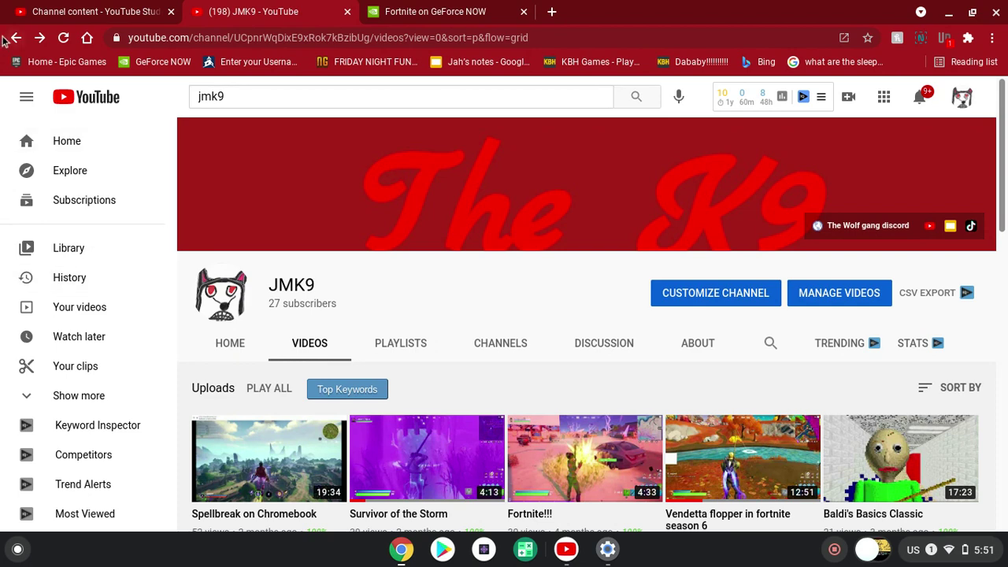
{"action": "left_click", "coordinate": [17, 37]}
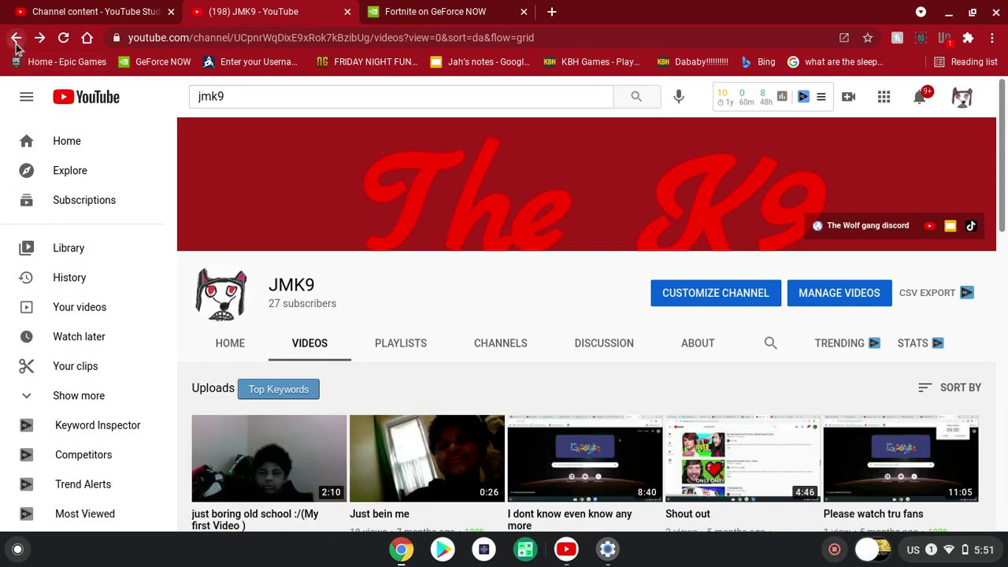
{"action": "left_click", "coordinate": [16, 37]}
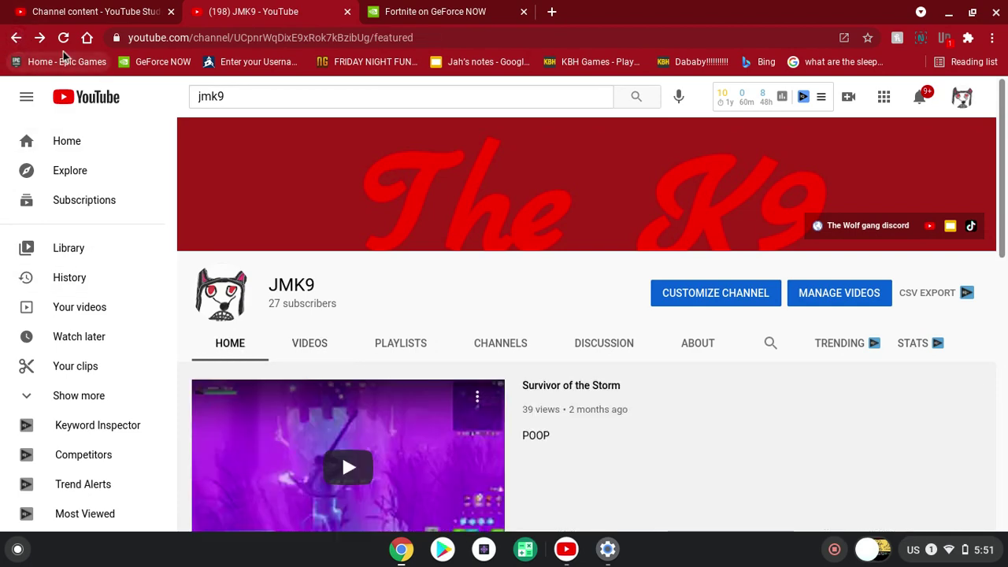
{"action": "left_click", "coordinate": [17, 37]}
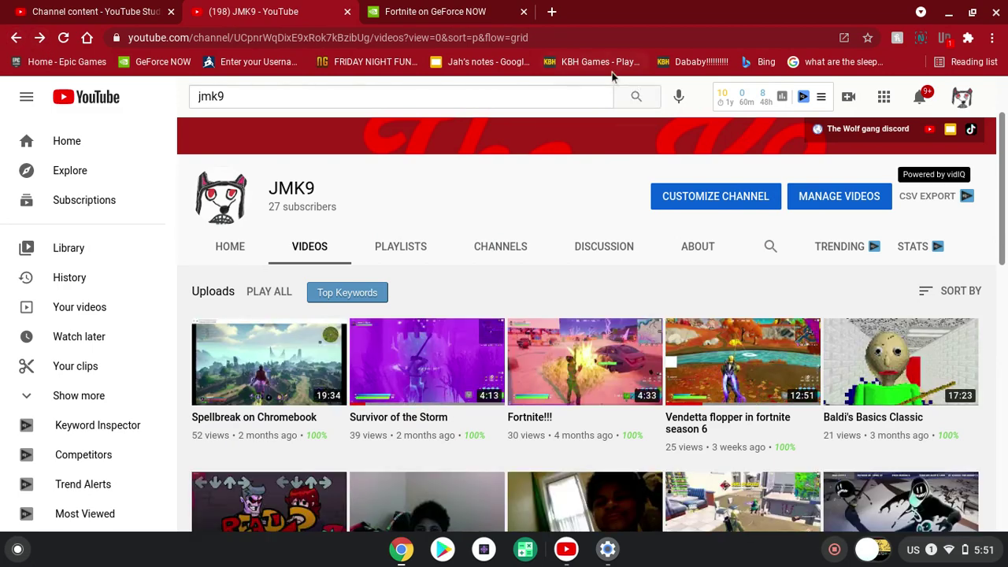
{"action": "left_click", "coordinate": [635, 96]}
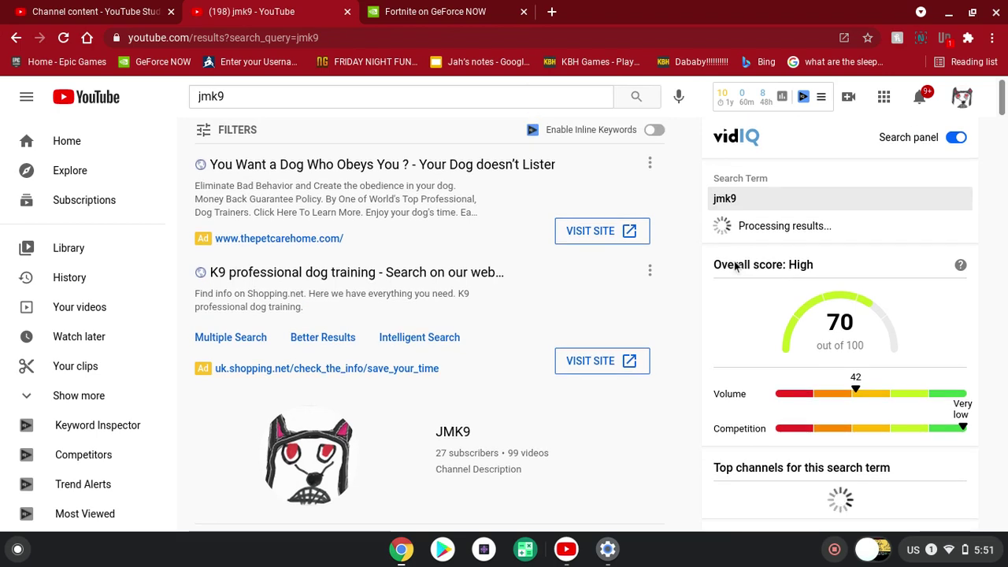
{"action": "scroll", "coordinate": [436, 281], "scroll_direction": "down", "scroll_amount": 1}
{"action": "scroll", "coordinate": [435, 281], "scroll_direction": "down", "scroll_amount": 1}
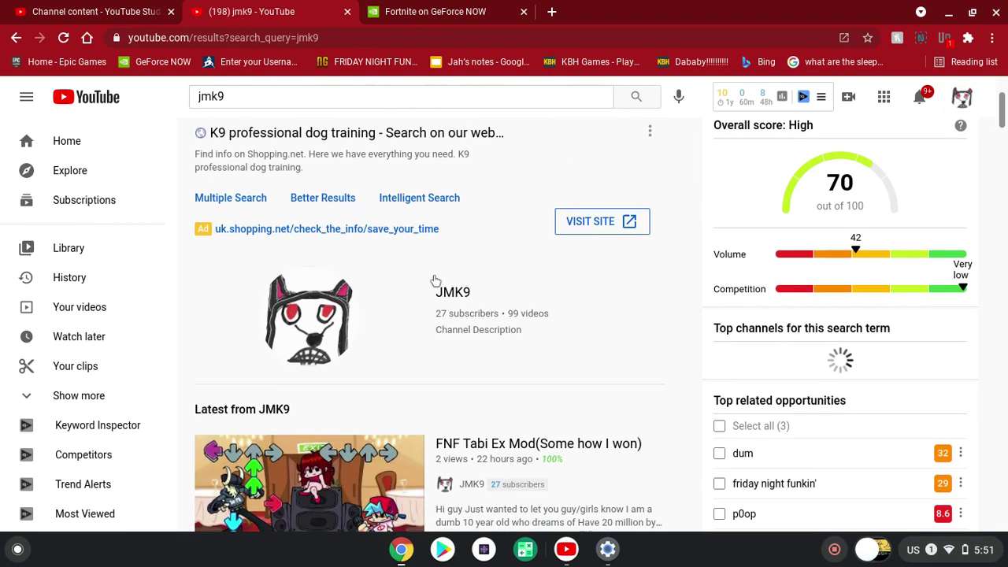
{"action": "scroll", "coordinate": [435, 281], "scroll_direction": "down", "scroll_amount": 1}
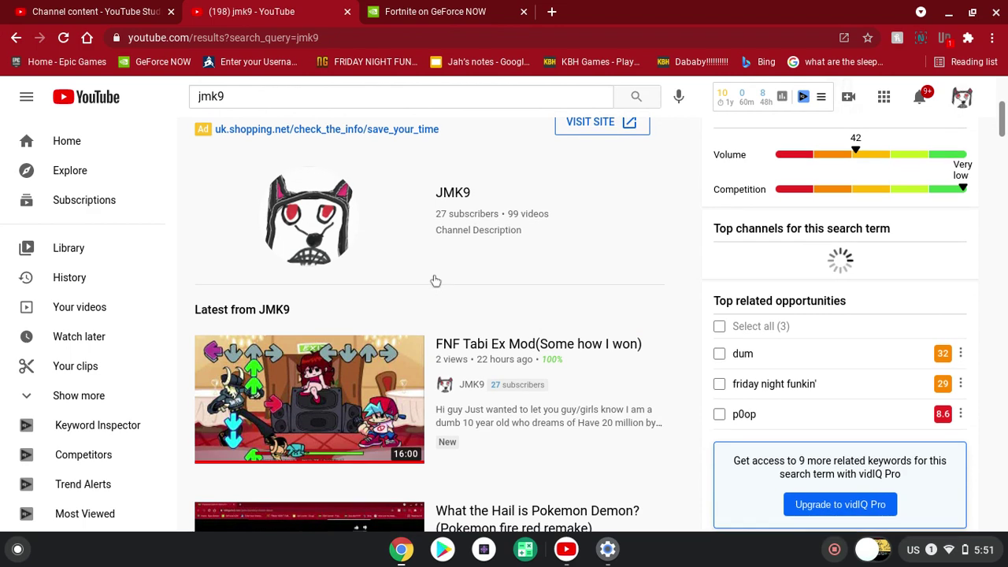
{"action": "scroll", "coordinate": [436, 281], "scroll_direction": "down", "scroll_amount": 1}
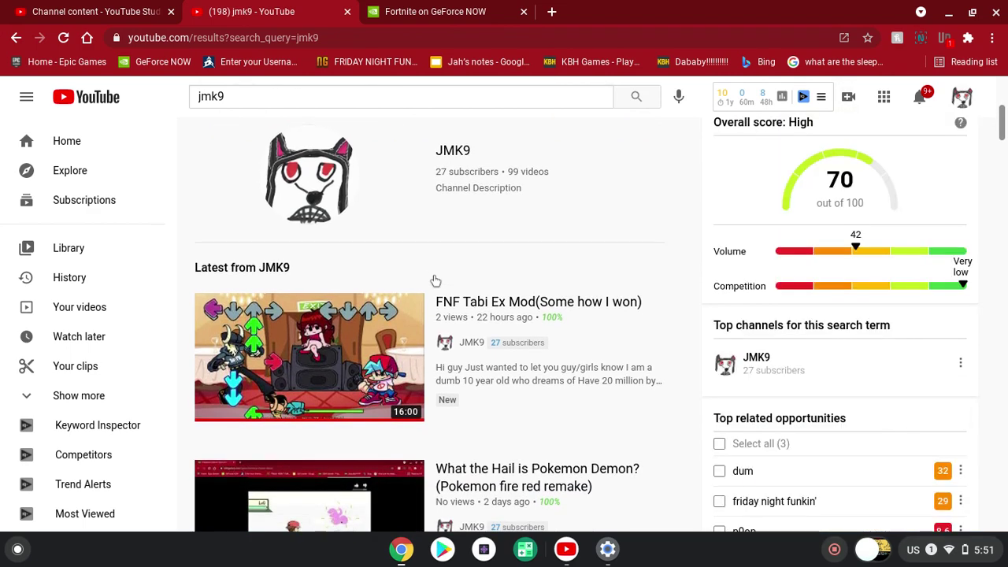
{"action": "scroll", "coordinate": [439, 277], "scroll_direction": "down", "scroll_amount": 1}
{"action": "scroll", "coordinate": [439, 276], "scroll_direction": "down", "scroll_amount": 1}
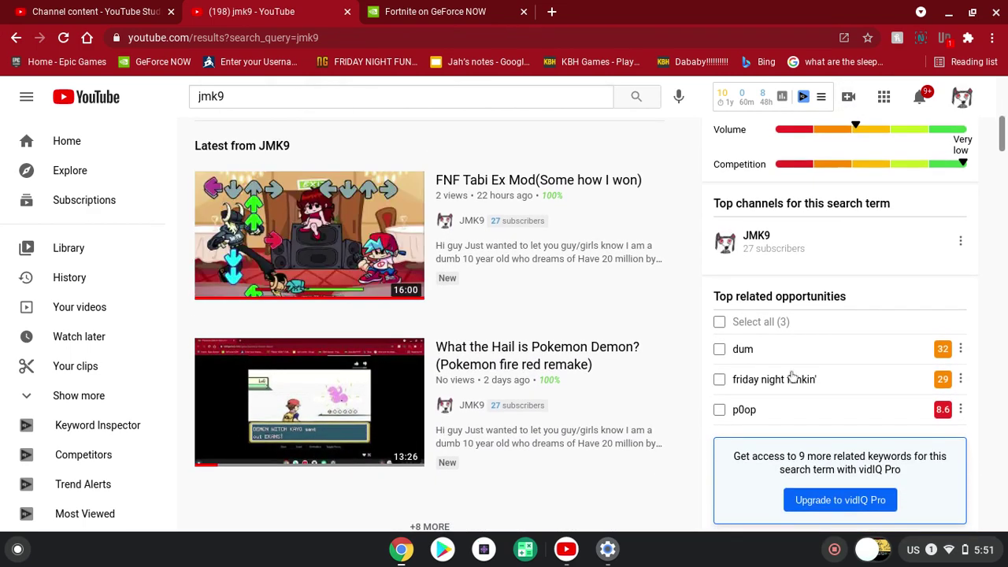
{"action": "scroll", "coordinate": [794, 374], "scroll_direction": "down", "scroll_amount": 1}
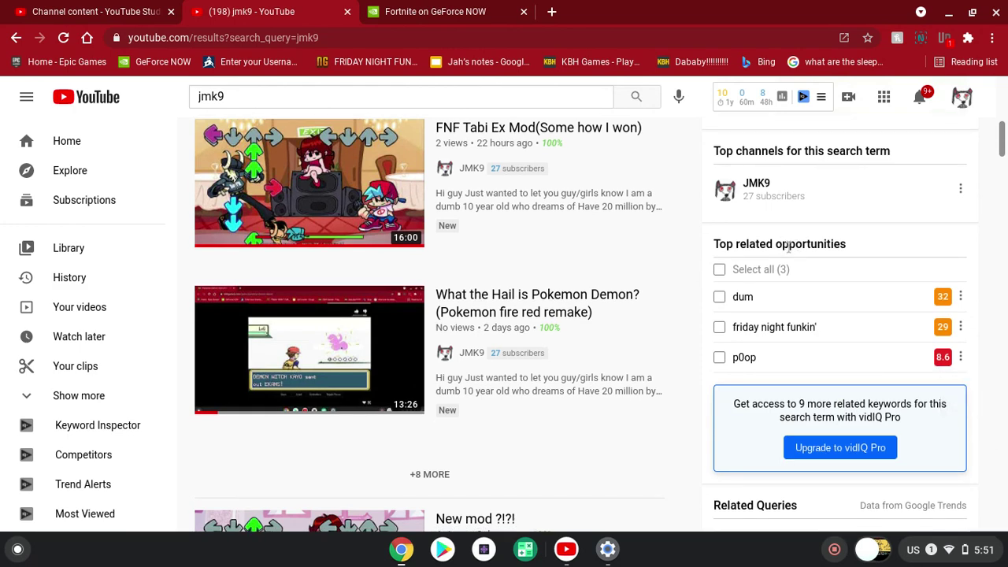
{"action": "scroll", "coordinate": [813, 296], "scroll_direction": "up", "scroll_amount": 3}
{"action": "scroll", "coordinate": [813, 296], "scroll_direction": "up", "scroll_amount": 3}
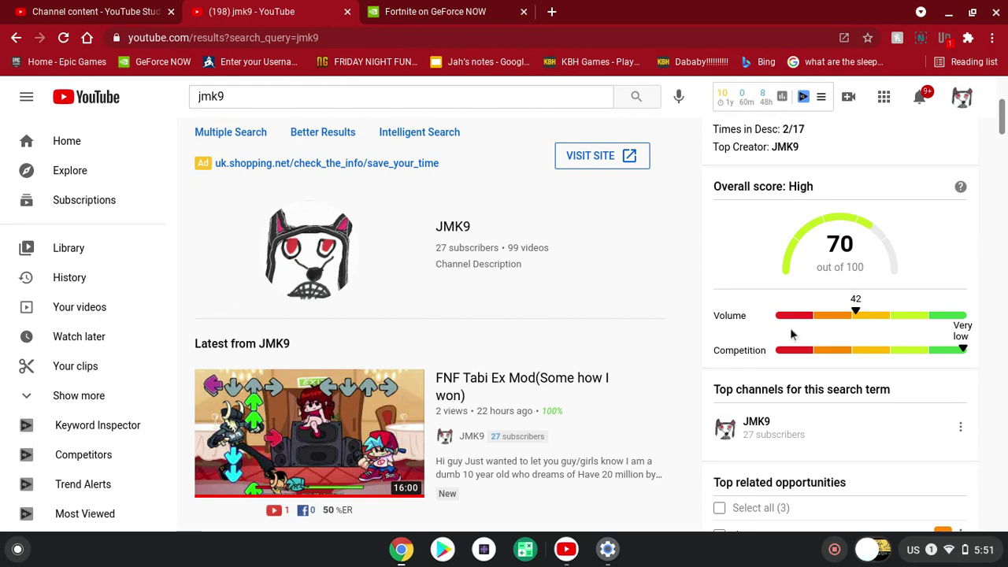
{"action": "scroll", "coordinate": [795, 335], "scroll_direction": "up", "scroll_amount": 3}
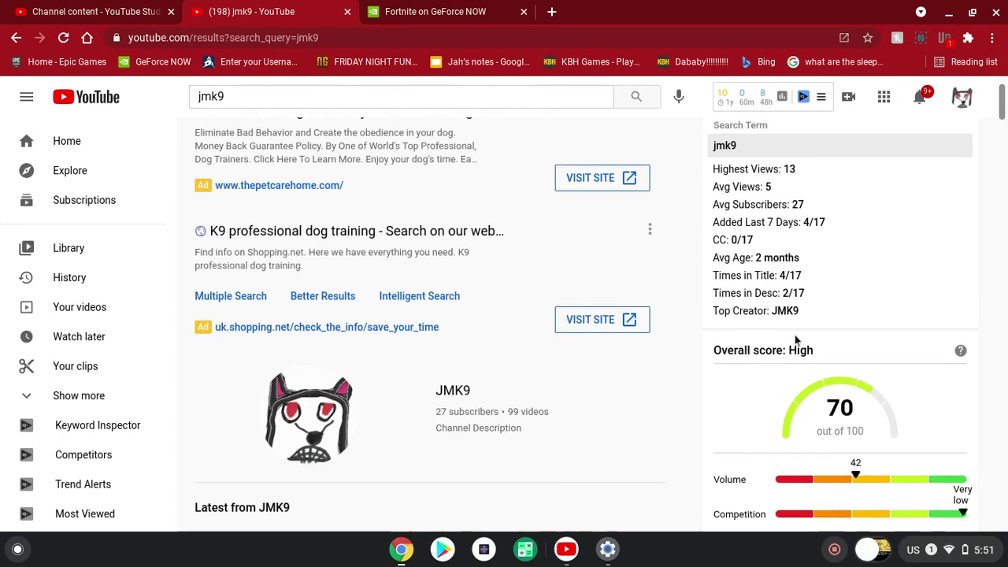
{"action": "scroll", "coordinate": [795, 335], "scroll_direction": "down", "scroll_amount": 2}
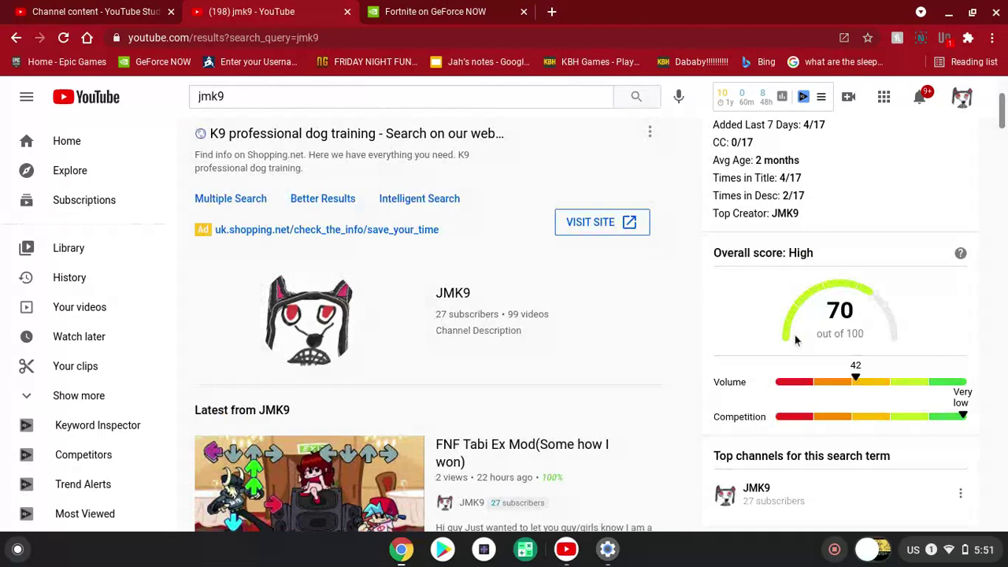
{"action": "scroll", "coordinate": [794, 335], "scroll_direction": "up", "scroll_amount": 5}
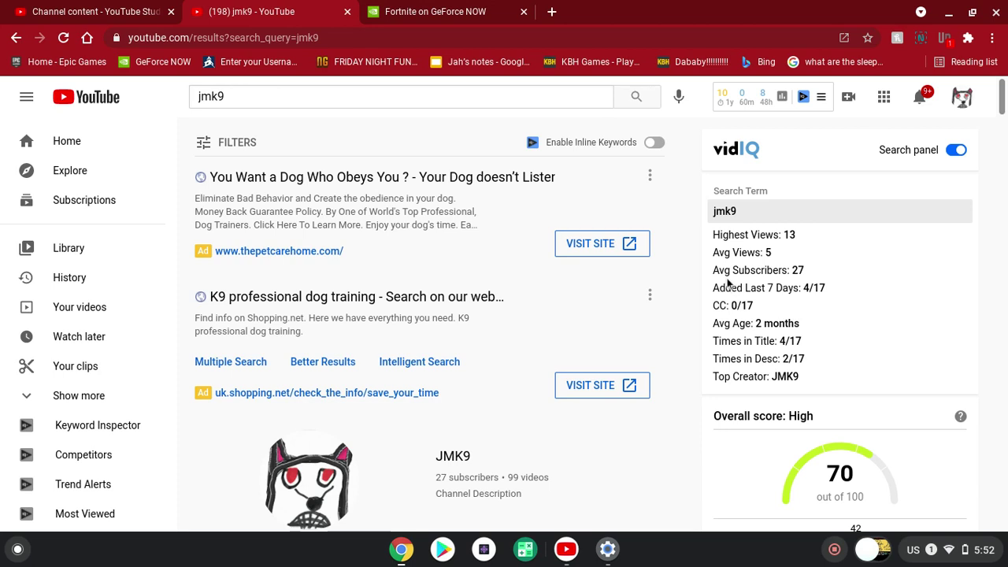
{"action": "left_click_drag", "start_coordinate": [714, 287], "coordinate": [731, 288]}
{"action": "left_click", "coordinate": [731, 289]}
{"action": "scroll", "coordinate": [604, 337], "scroll_direction": "down", "scroll_amount": 2}
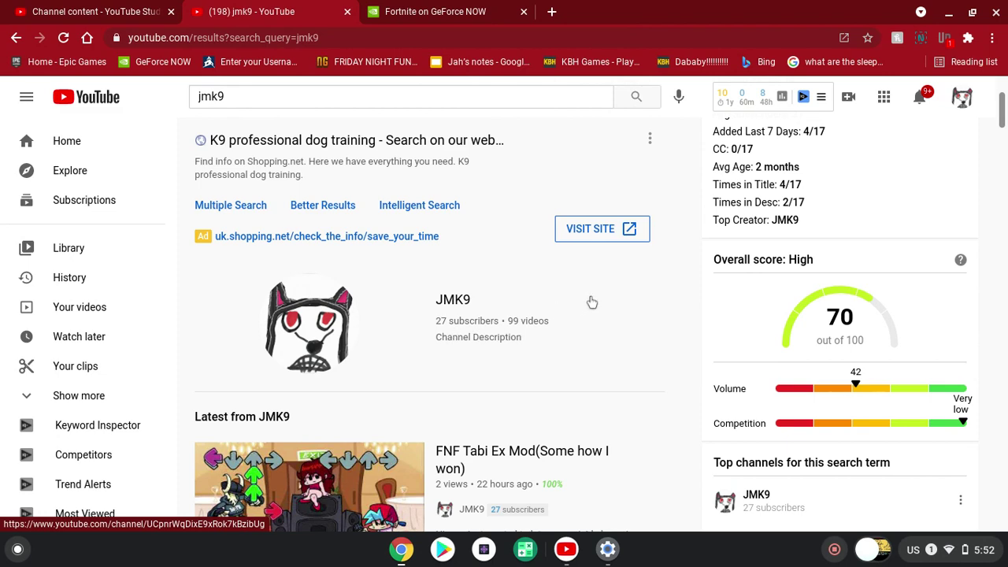
{"action": "scroll", "coordinate": [763, 234], "scroll_direction": "up", "scroll_amount": 2}
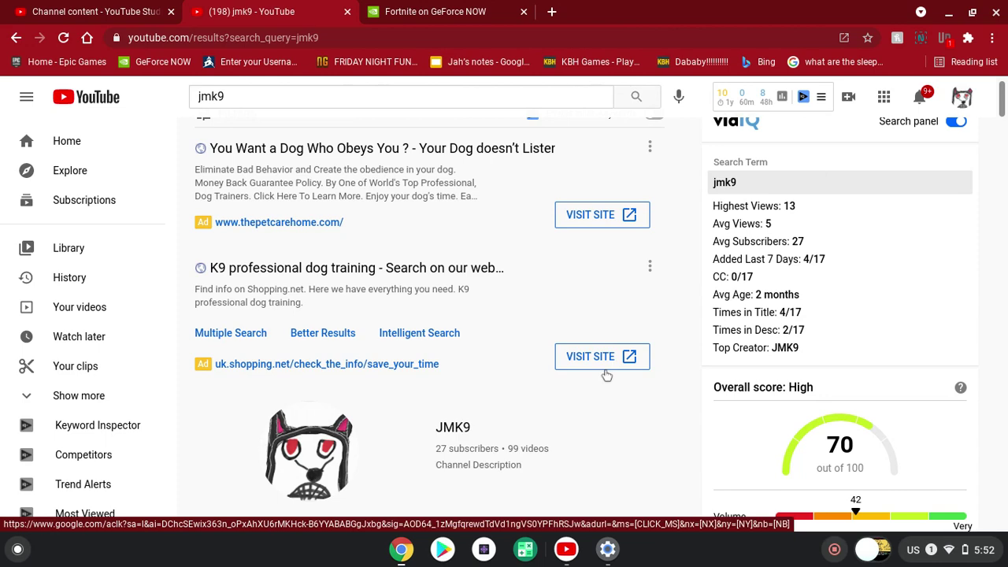
{"action": "scroll", "coordinate": [606, 376], "scroll_direction": "down", "scroll_amount": 8}
{"action": "scroll", "coordinate": [606, 376], "scroll_direction": "down", "scroll_amount": 1}
{"action": "scroll", "coordinate": [606, 375], "scroll_direction": "up", "scroll_amount": 1}
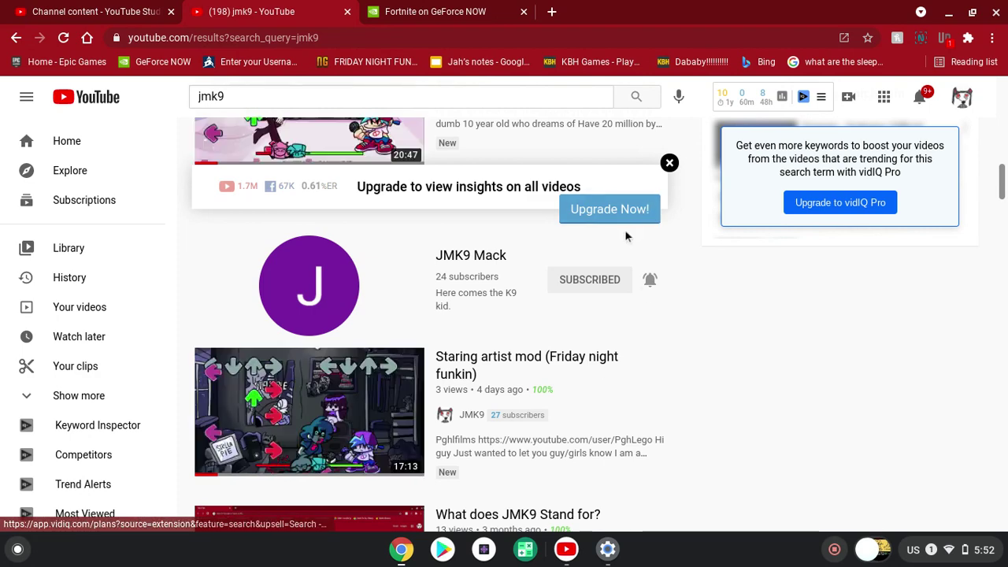
{"action": "scroll", "coordinate": [461, 393], "scroll_direction": "down", "scroll_amount": 1}
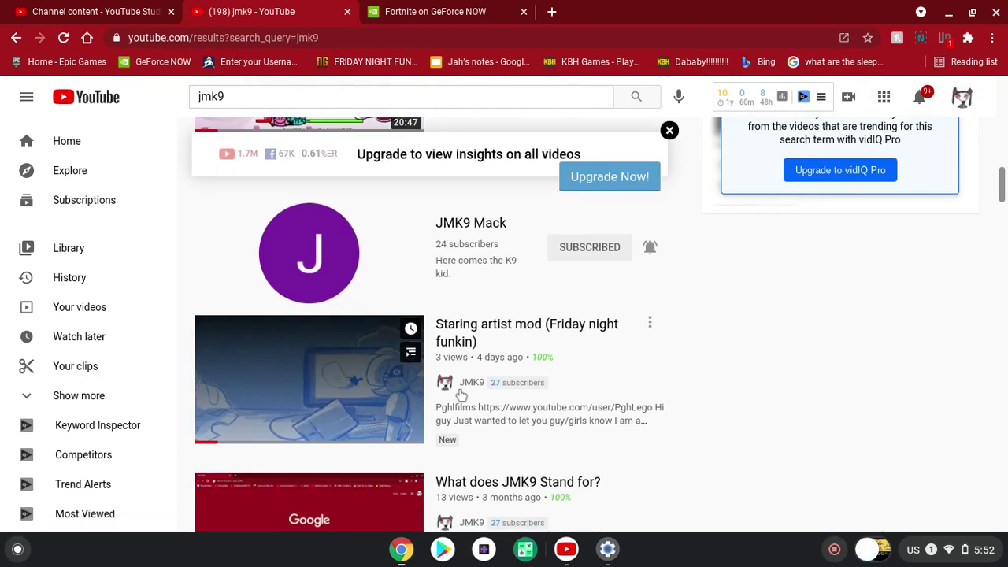
{"action": "scroll", "coordinate": [461, 394], "scroll_direction": "down", "scroll_amount": 2}
{"action": "scroll", "coordinate": [461, 394], "scroll_direction": "down", "scroll_amount": 2}
{"action": "scroll", "coordinate": [460, 394], "scroll_direction": "down", "scroll_amount": 1}
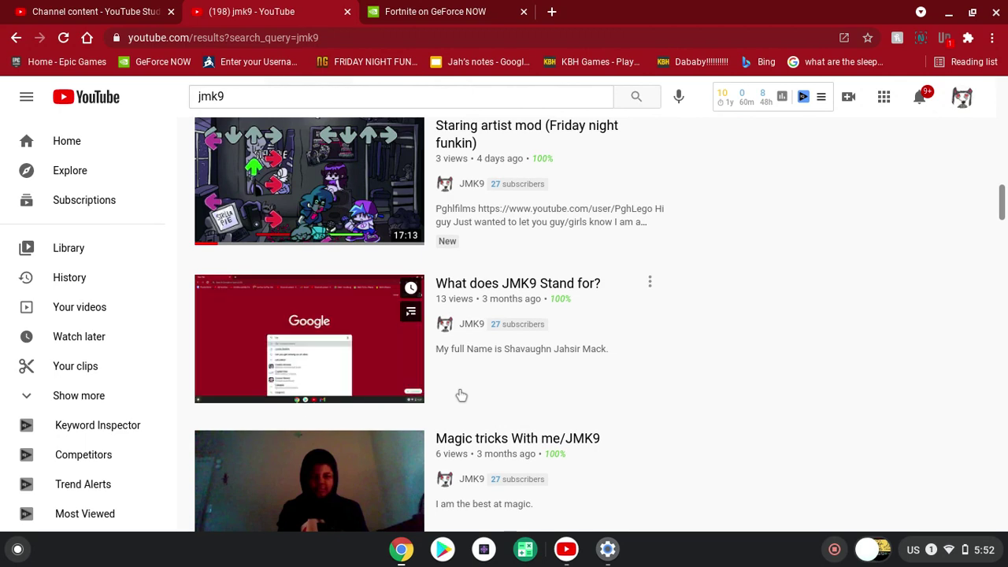
{"action": "scroll", "coordinate": [461, 394], "scroll_direction": "down", "scroll_amount": 4}
{"action": "scroll", "coordinate": [461, 394], "scroll_direction": "down", "scroll_amount": 1}
{"action": "scroll", "coordinate": [461, 394], "scroll_direction": "down", "scroll_amount": 4}
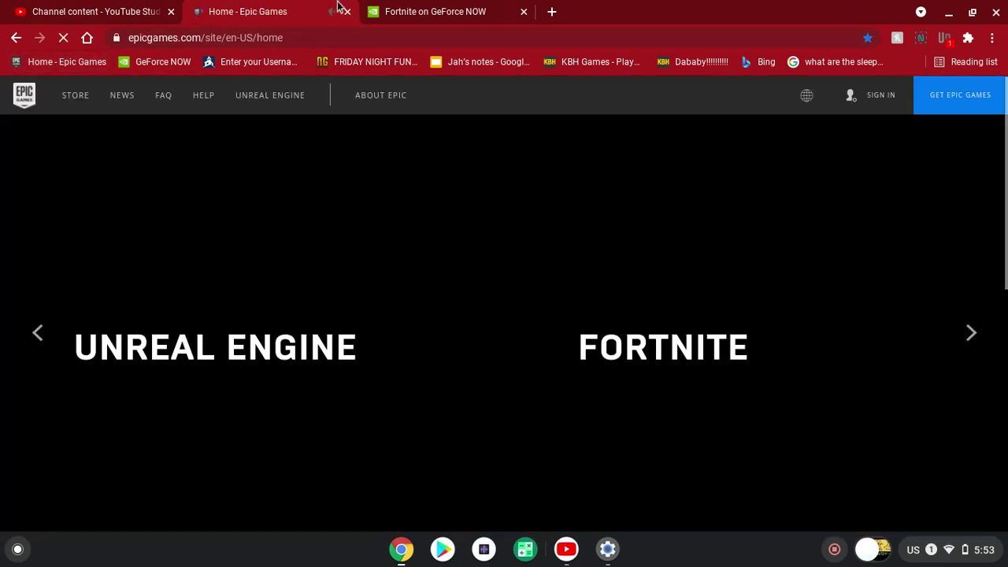
- Close the Epic Games tab and switch to the 'Channel content - YouTube Studio' tab
{"action": "left_click", "coordinate": [347, 12]}
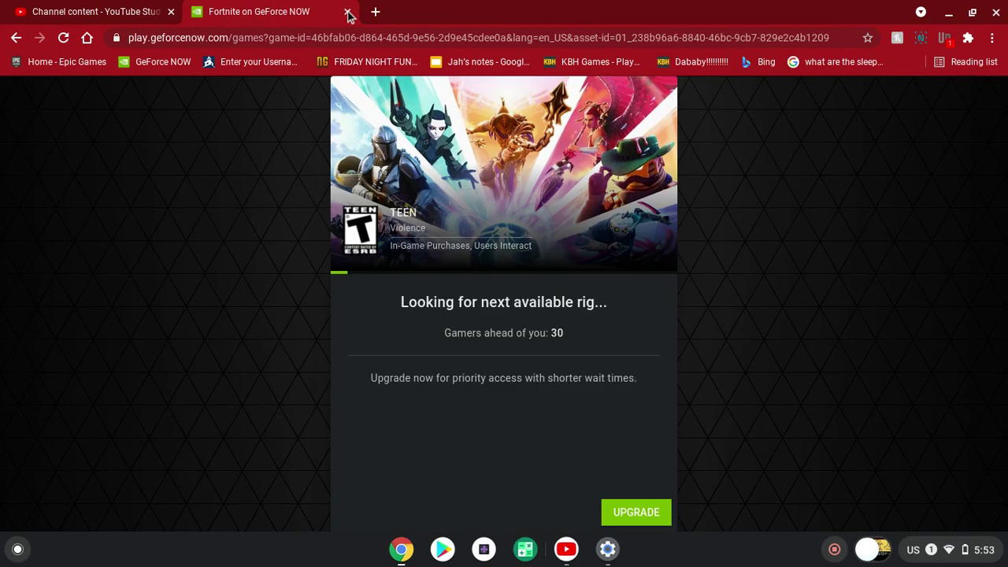
{"action": "left_click", "coordinate": [79, 11]}
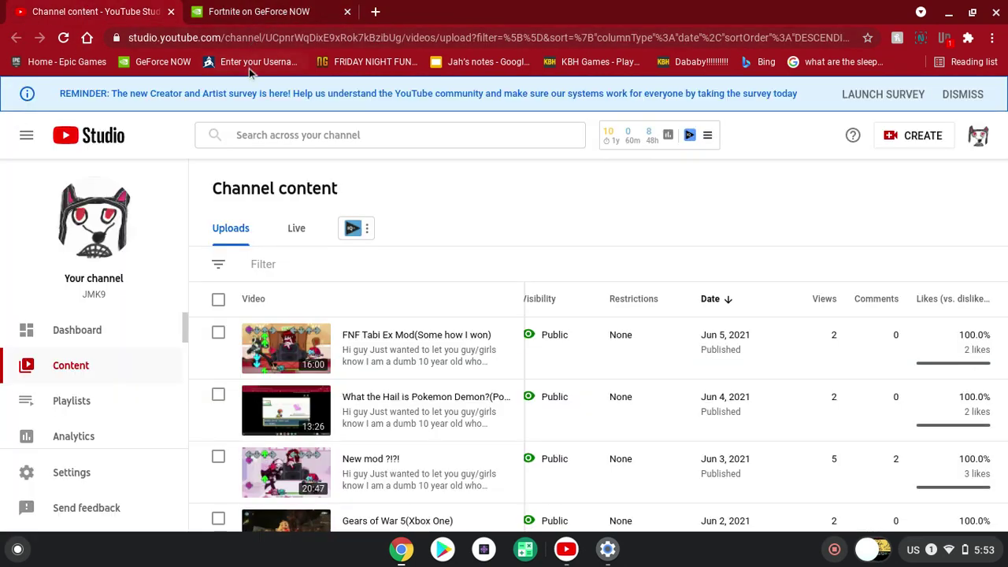
{"action": "mouse_move", "coordinate": [781, 341]}
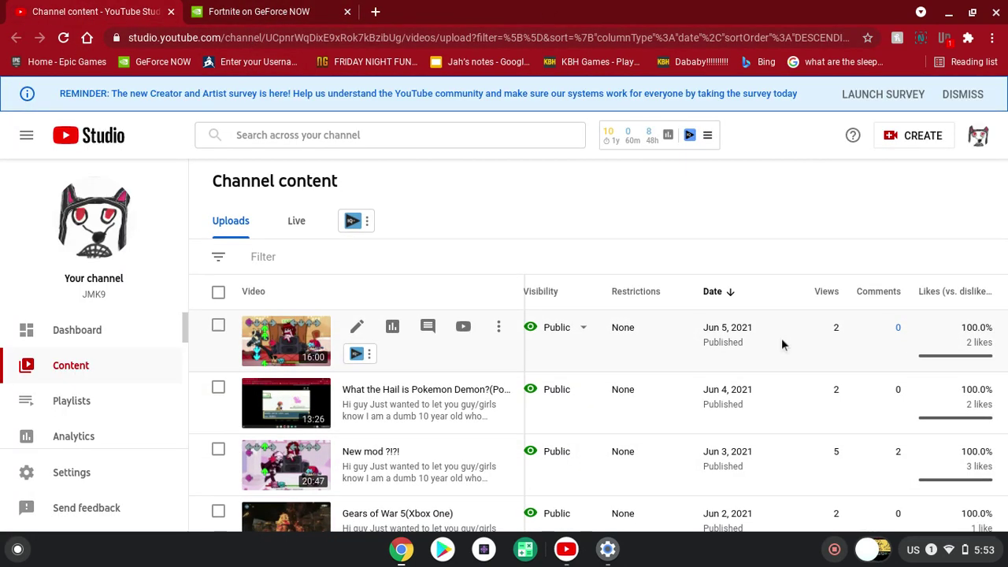
{"action": "scroll", "coordinate": [781, 338], "scroll_direction": "left", "scroll_amount": 1}
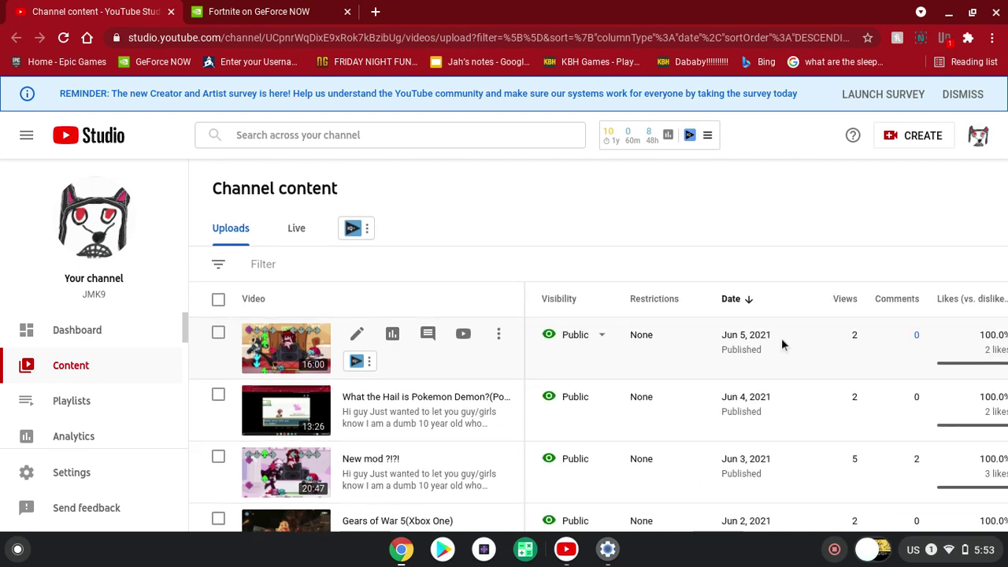